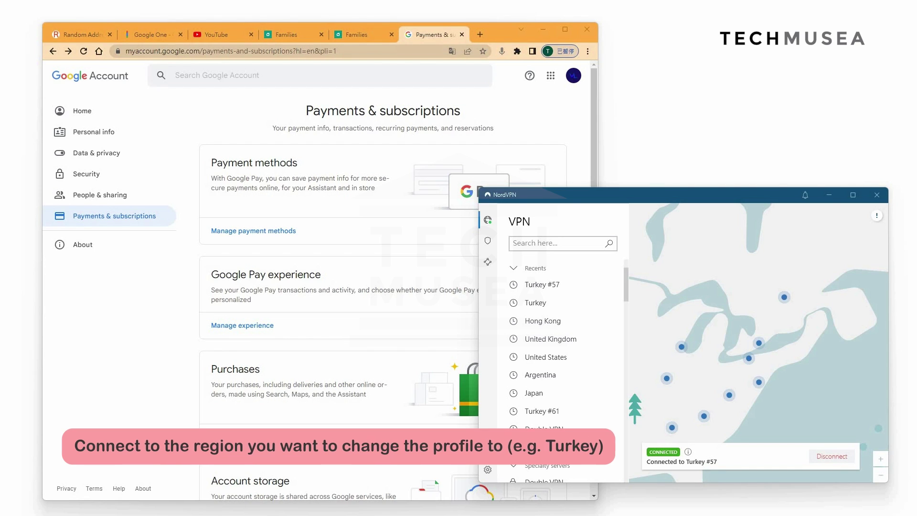
Step: With NordVPN on Turkey #57, return to the browser's Google Account Payments & subscriptions page
key(alt+Tab)
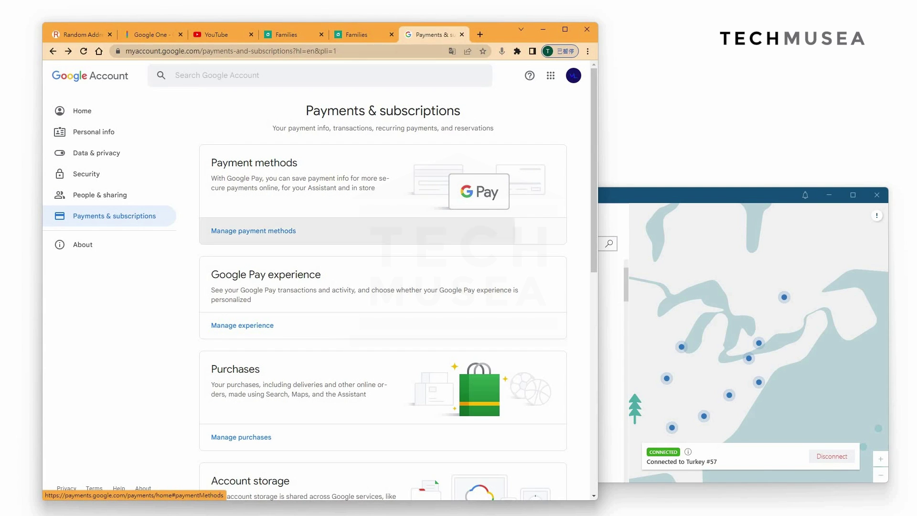
Step: Open Manage payment methods and list the payments profiles, including the India profile
click(253, 231)
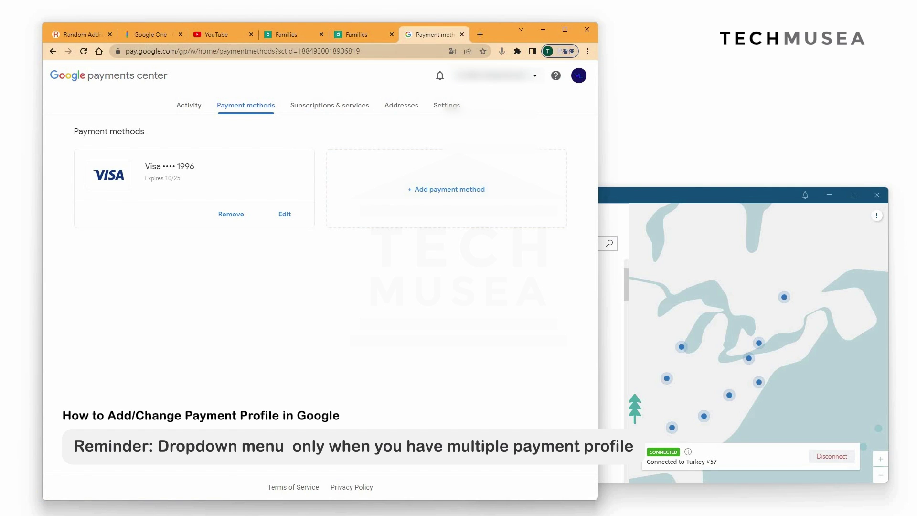
click(497, 75)
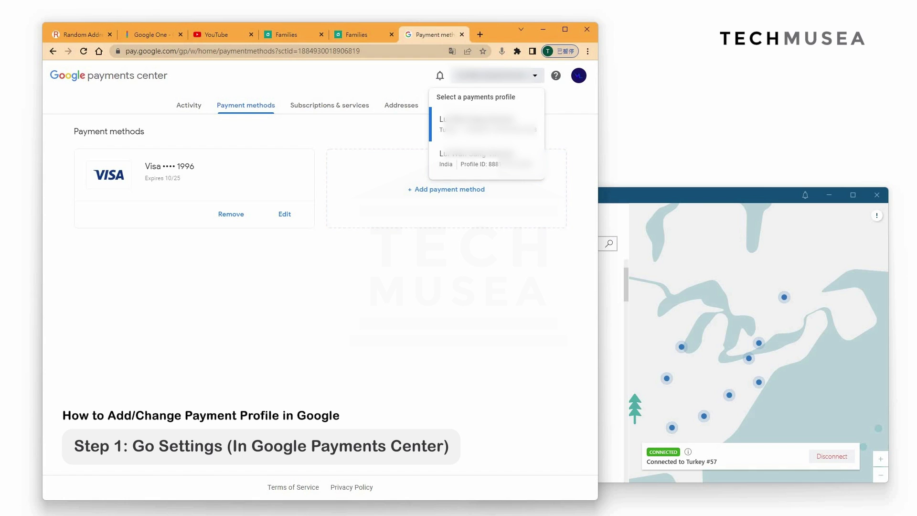
Step: In Settings, edit the payments profile's Country/Region and choose Create new profile
click(329, 105)
click(445, 105)
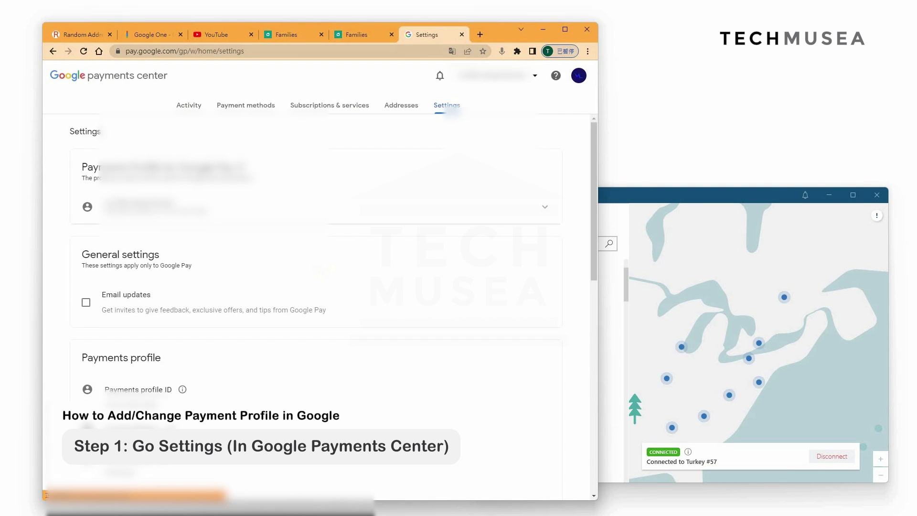
scroll(315, 305, down, 2)
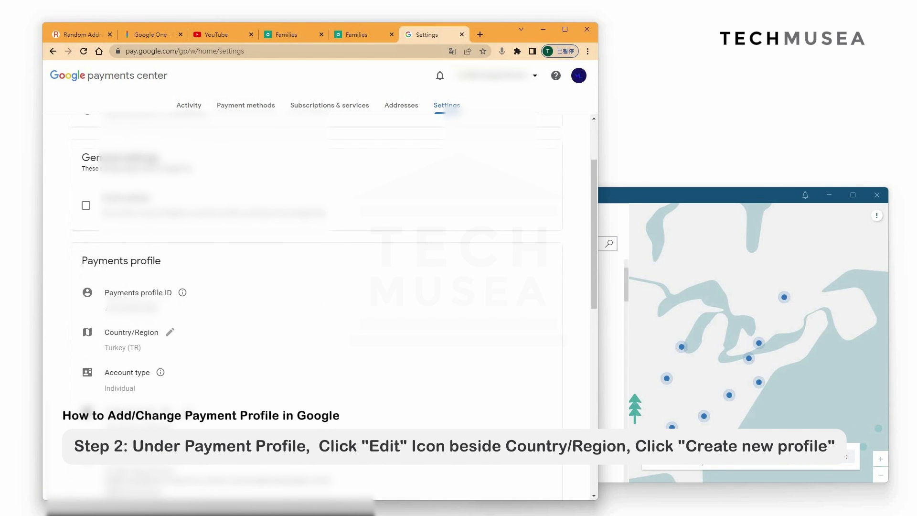
click(170, 332)
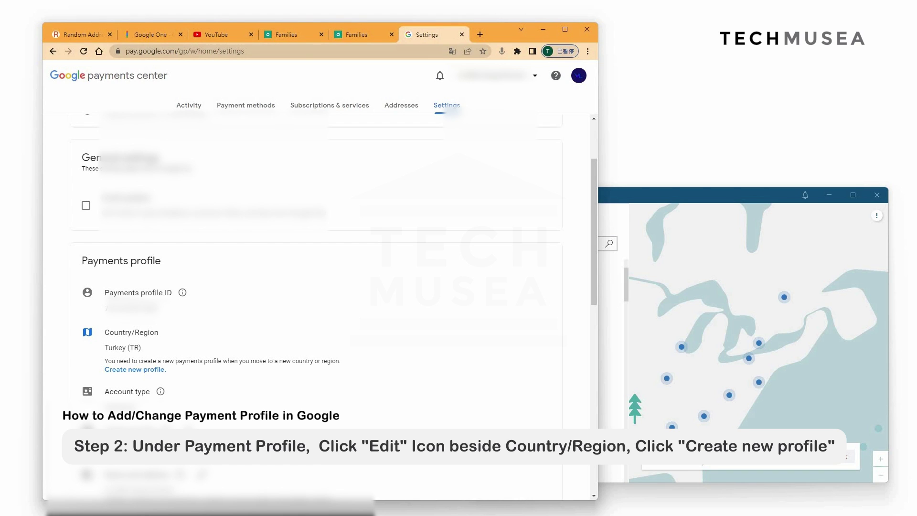
click(135, 369)
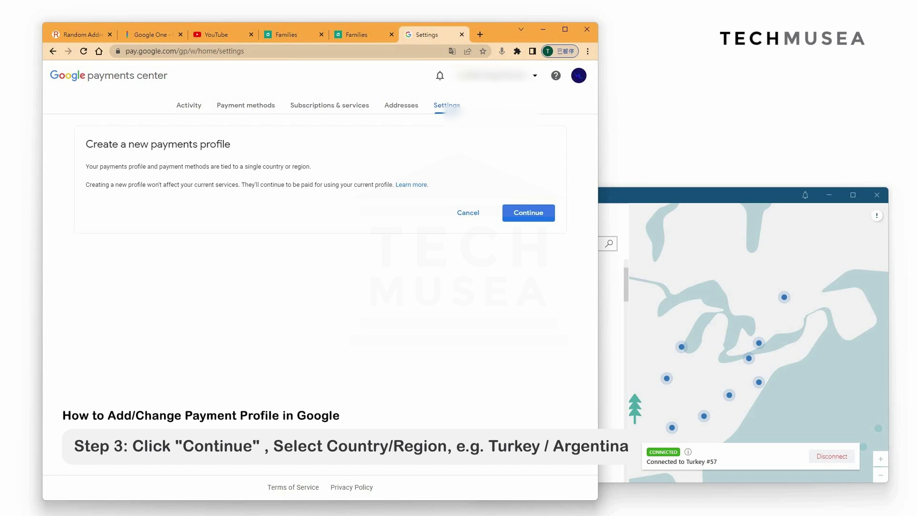
Step: Choose Turkey (TR) as the new profile's Country/Region and continue
click(528, 213)
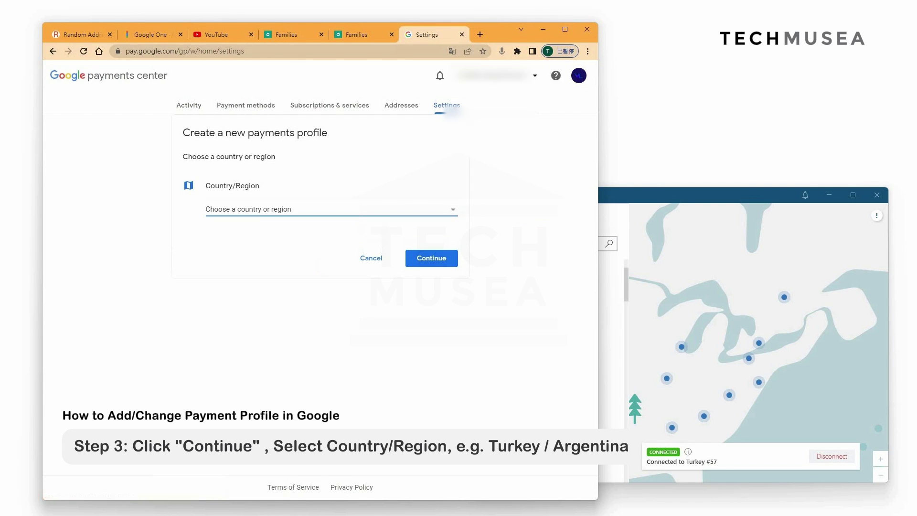
click(317, 207)
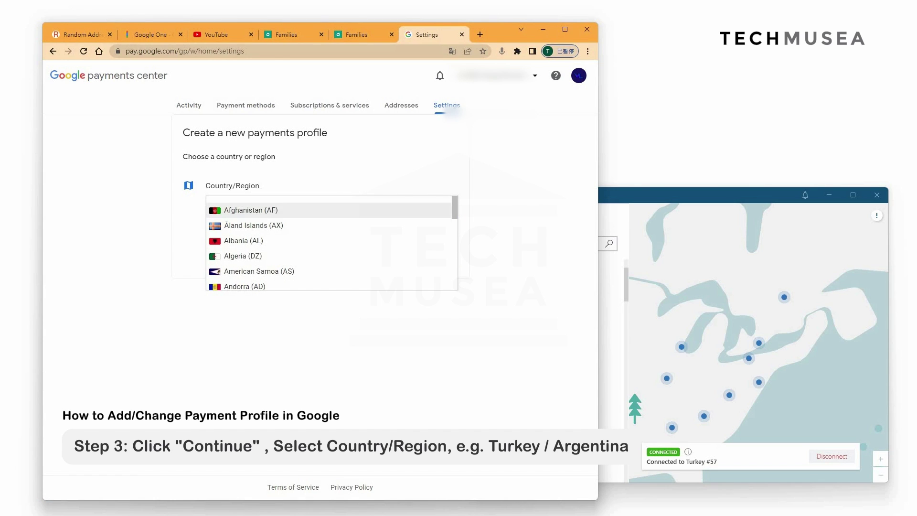
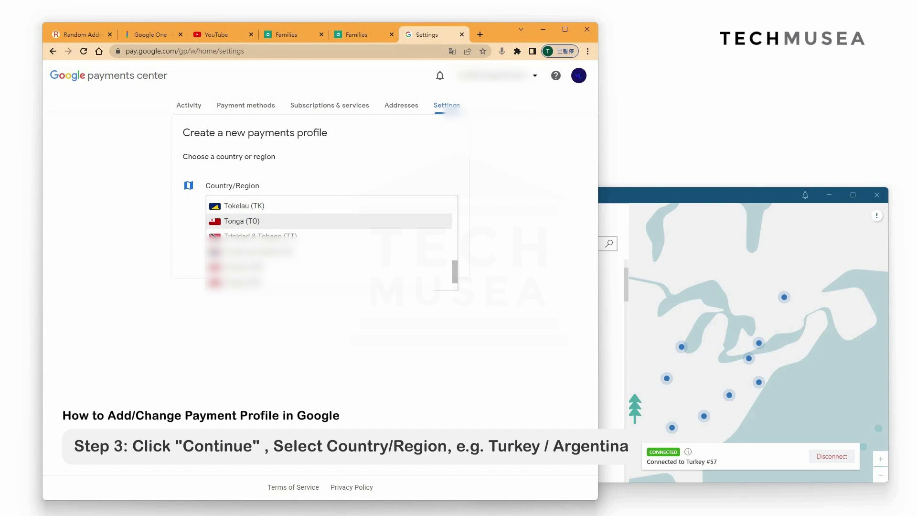
key(Down)
key(Down)
key(Down)
key(Down)
key(Return)
key(Tab)
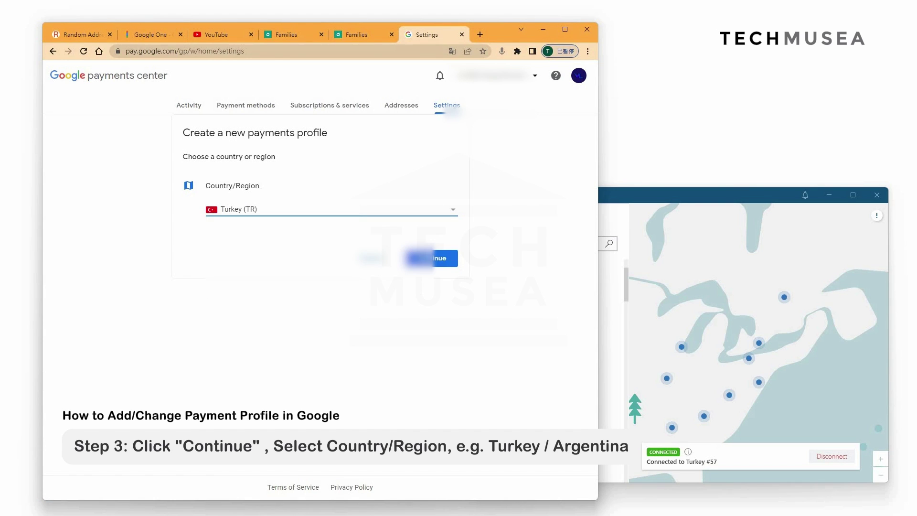
key(Return)
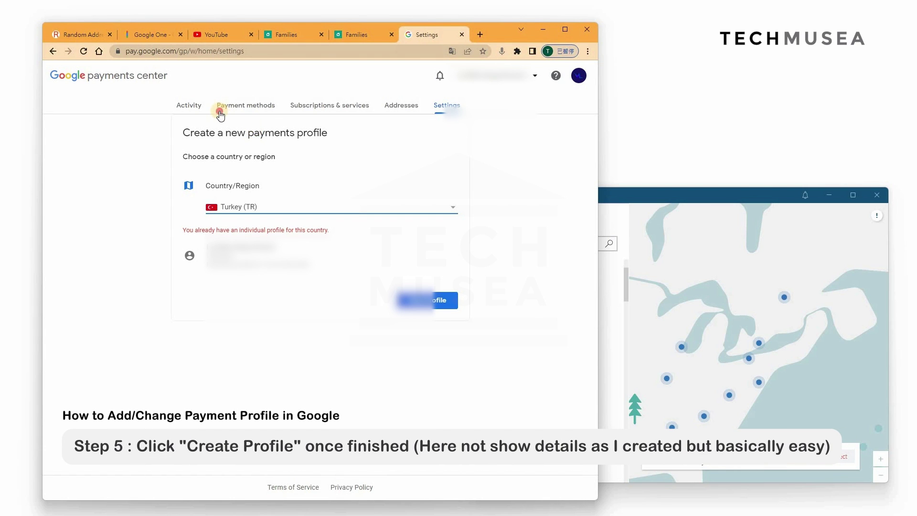
Step: Return to the Payment methods page listing the saved Visa card
click(243, 116)
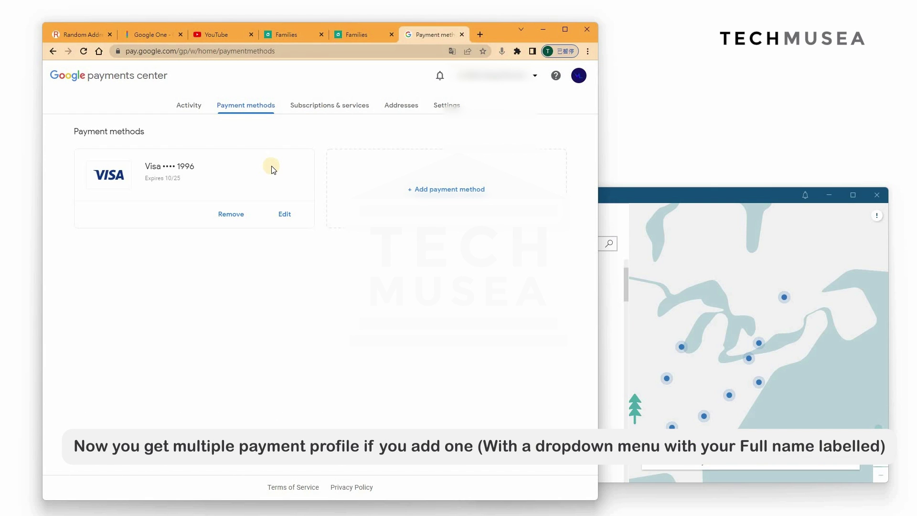
Step: Switch to the India payments profile and open its Settings page
click(502, 78)
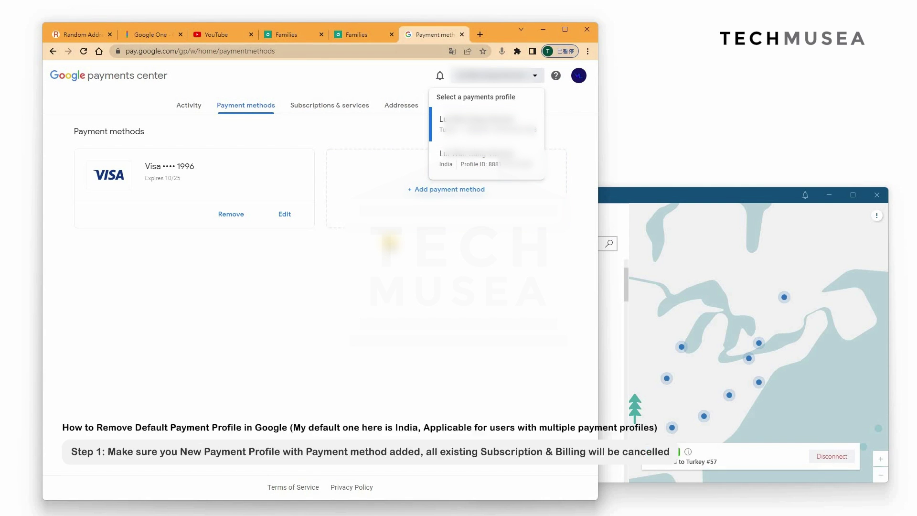
click(469, 179)
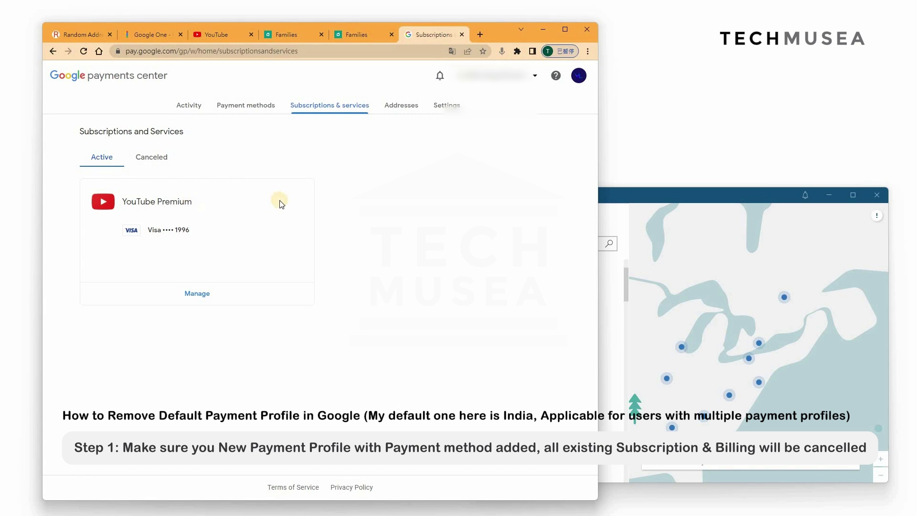
click(189, 105)
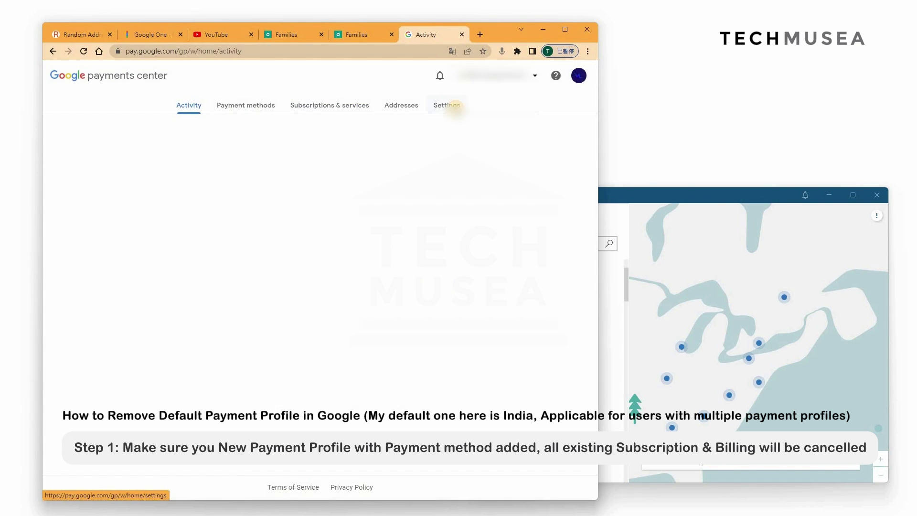
click(447, 106)
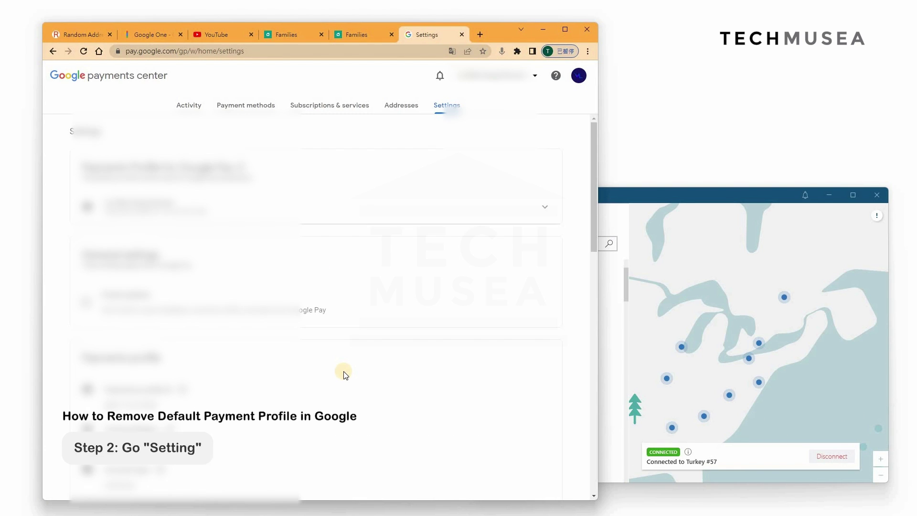
Step: Under Payments profile status, choose Close payments profile
scroll(344, 373, down, 5)
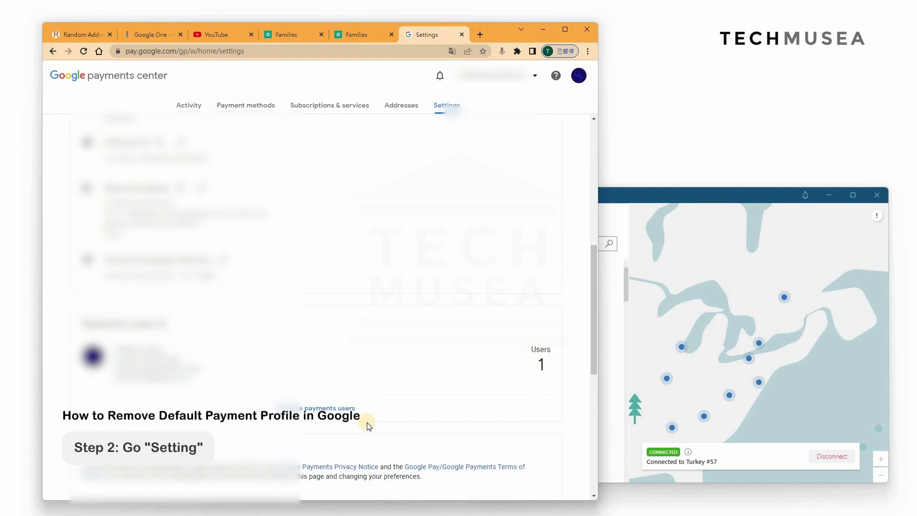
scroll(368, 424, up, 3)
scroll(368, 424, down, 7)
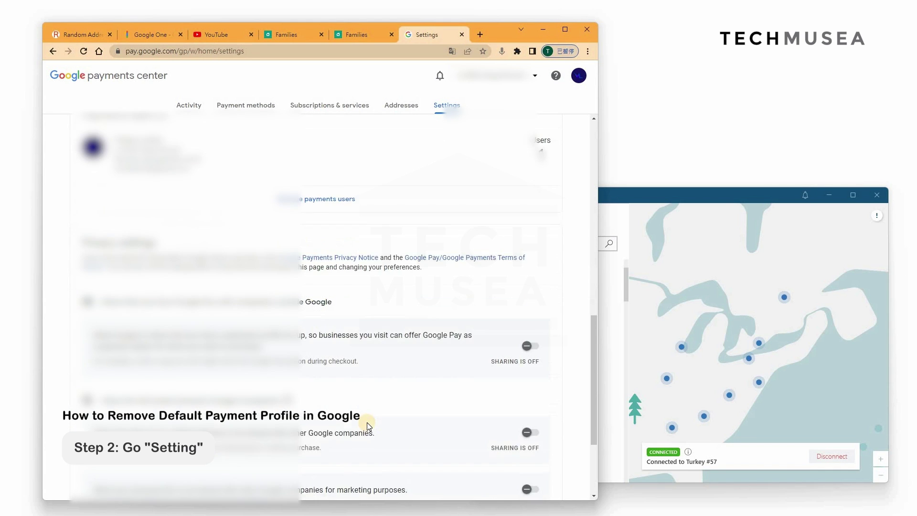
scroll(368, 424, down, 3)
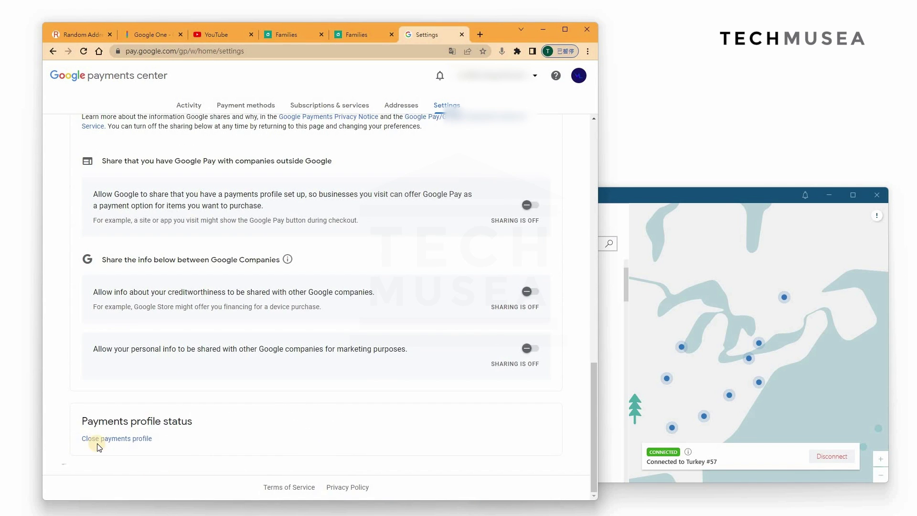
click(142, 443)
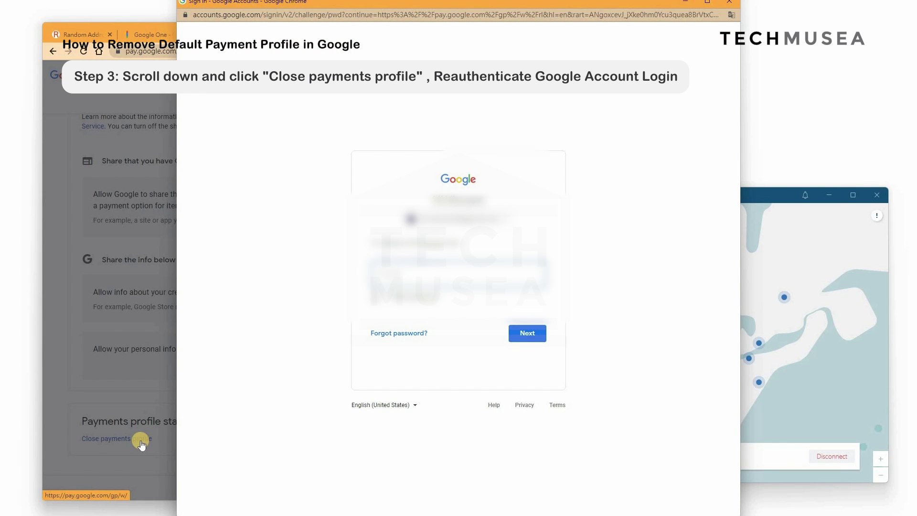
Step: Re-enter the account password to re-verify the account
key(Return)
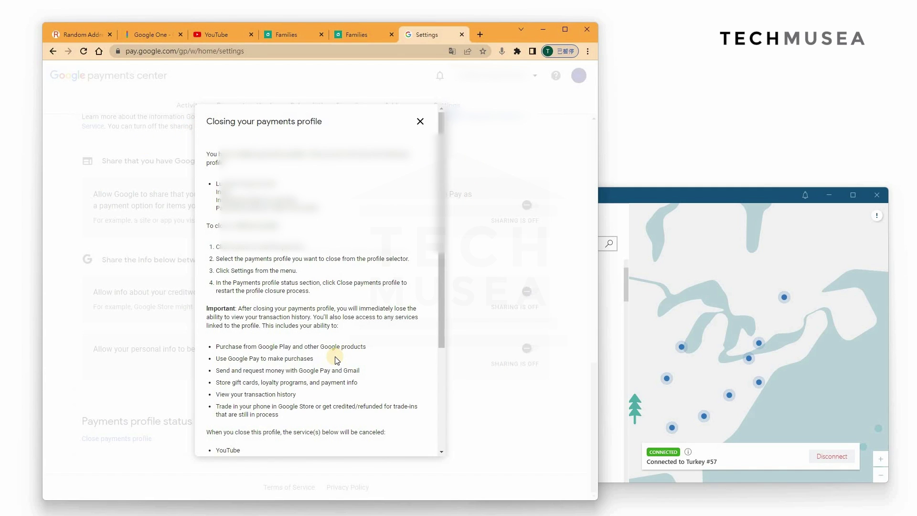
Step: Set the closing reason to 'I don't need this profile anymore'
scroll(334, 357, down, 3)
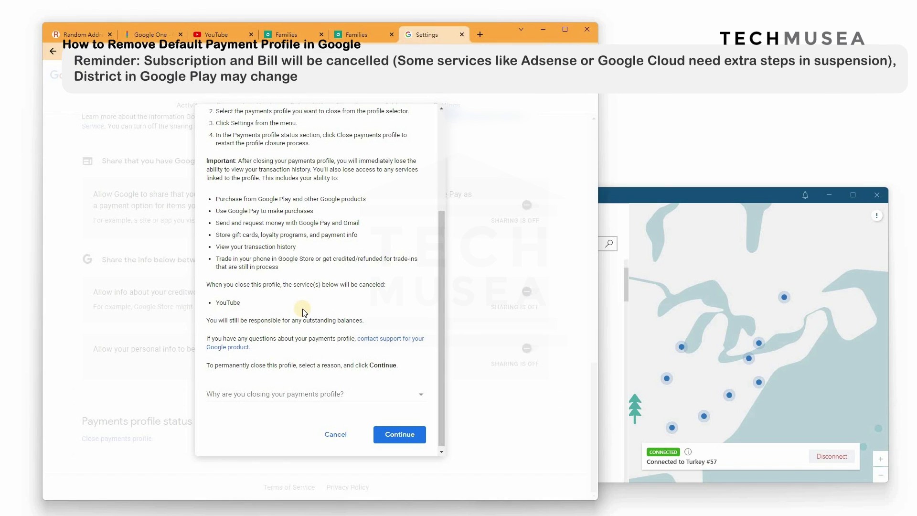
click(315, 394)
click(378, 393)
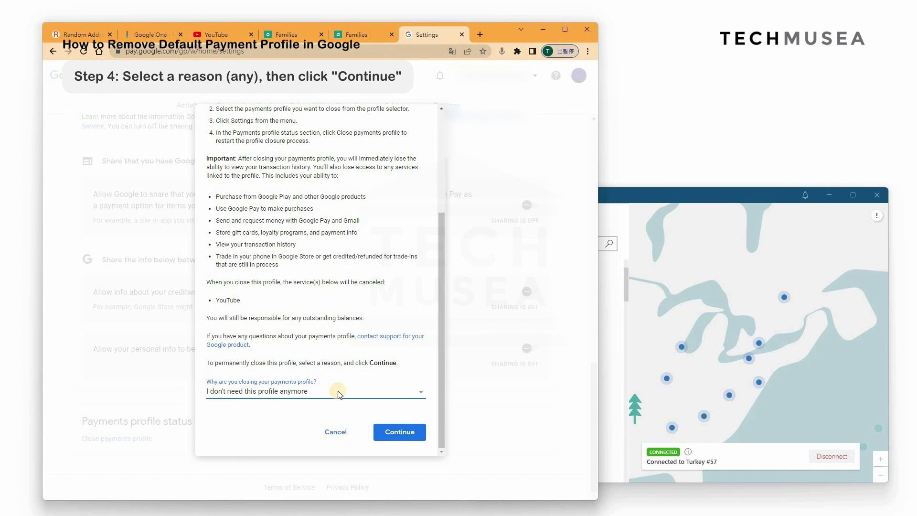
Step: Permanently close the old payments profile, then go back to Settings and switch to YouTube
click(404, 432)
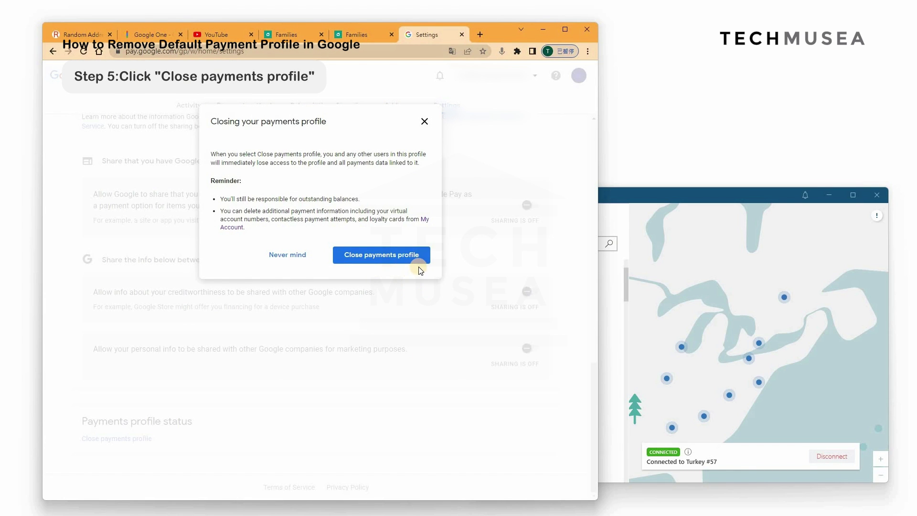
click(400, 261)
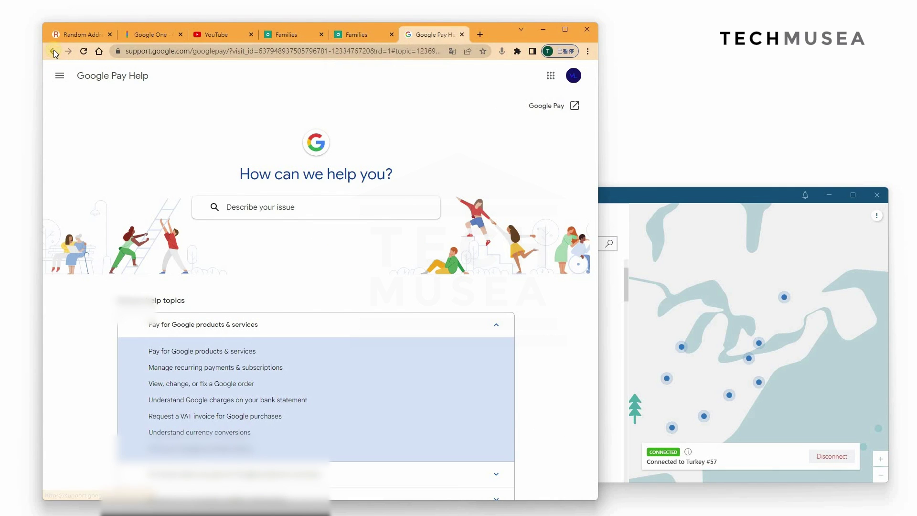
click(201, 209)
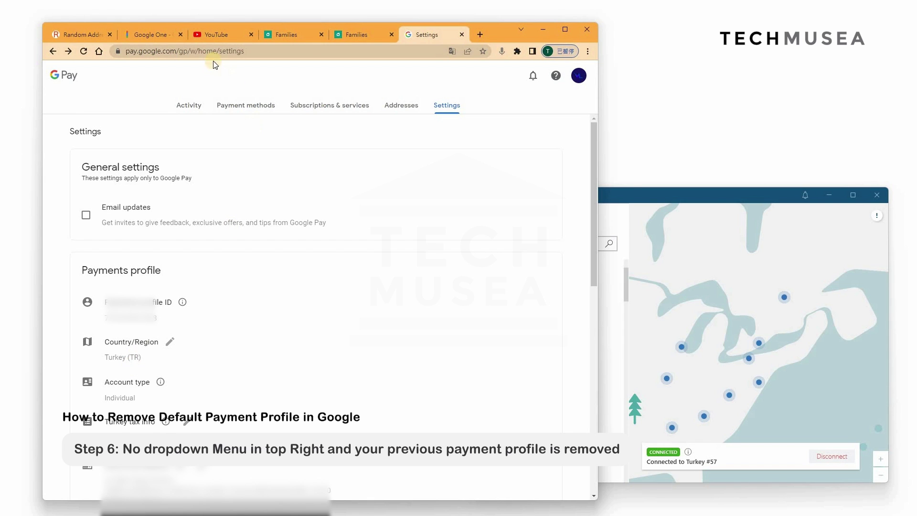
click(224, 30)
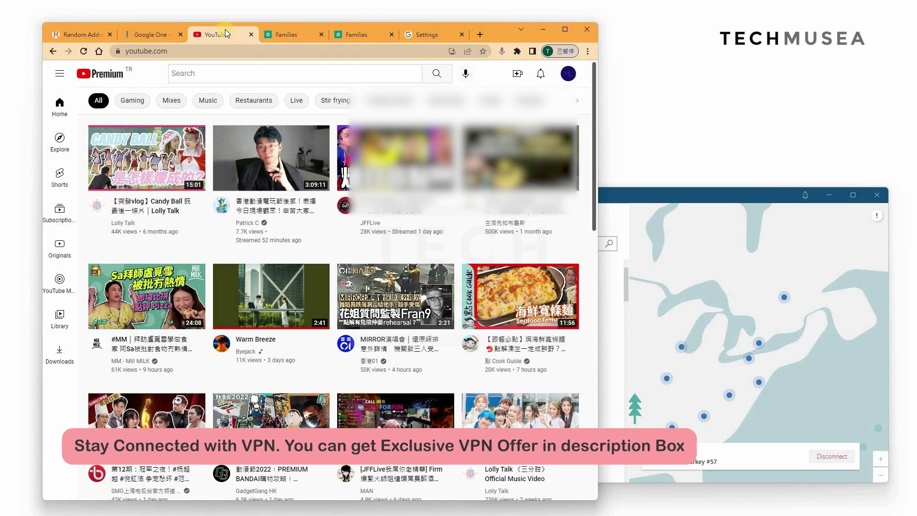
Step: From the avatar menu's Settings, open 'Manage your Premium membership' under Membership
click(575, 75)
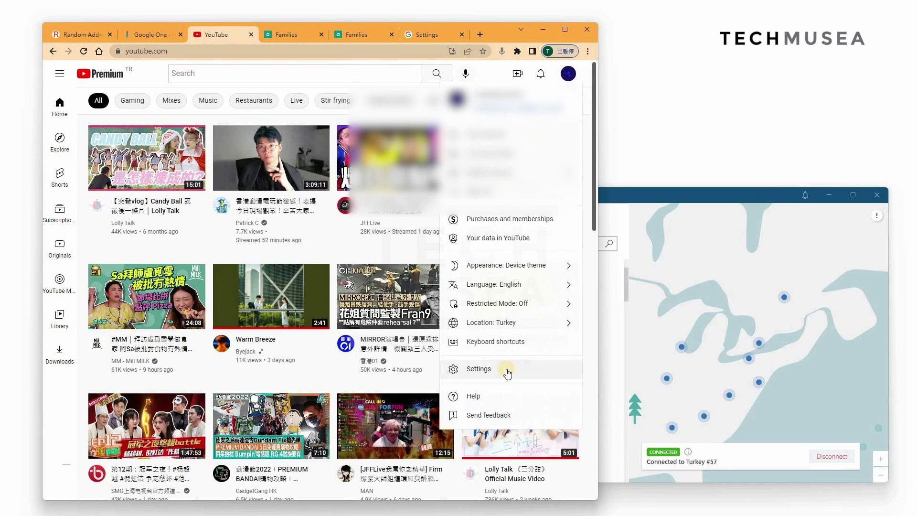
click(507, 370)
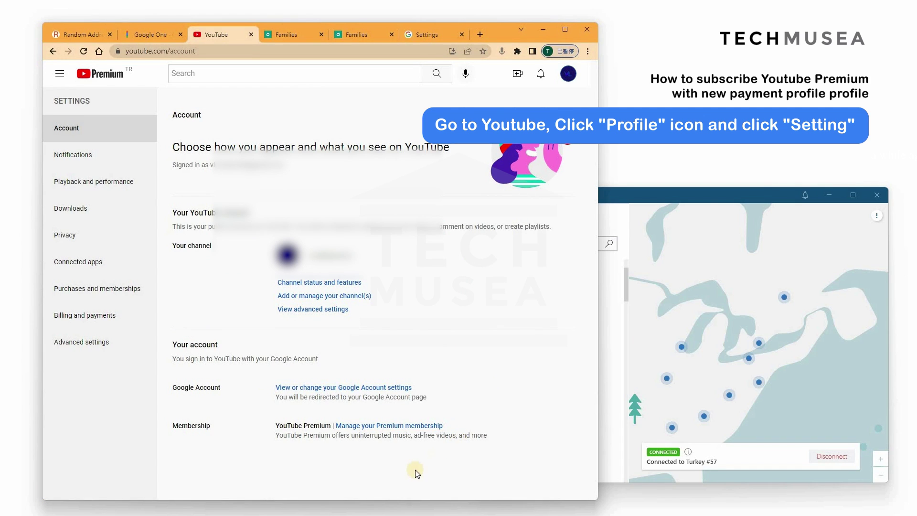
click(411, 431)
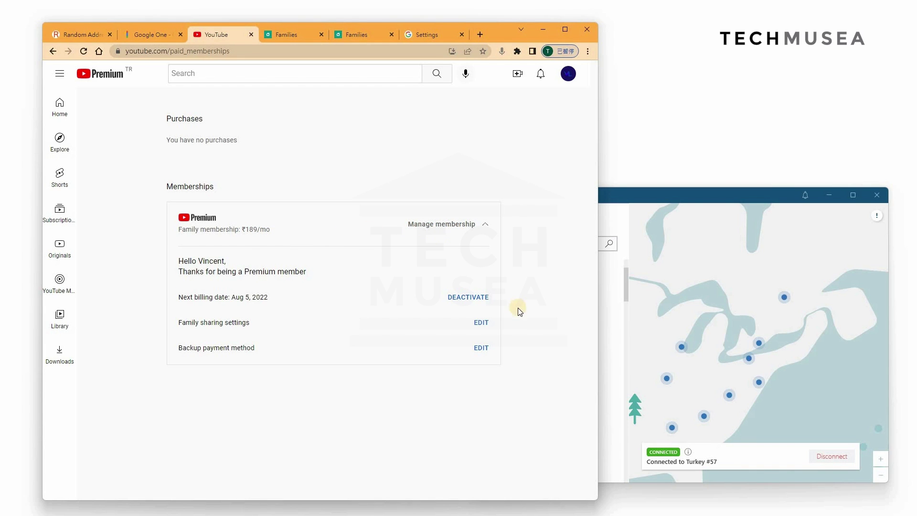
Step: Cancel the YouTube Premium Family membership, declining the pause offer and choosing 'Don't want to answer'
click(470, 298)
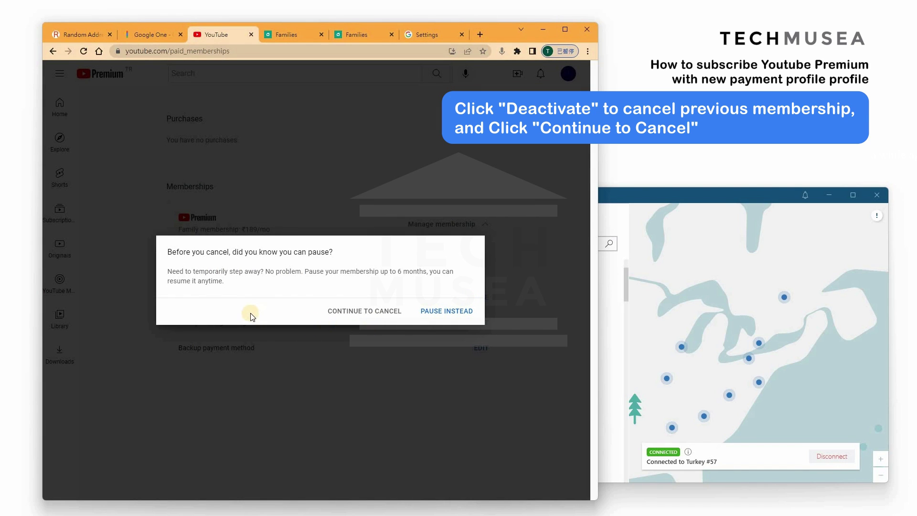
click(389, 312)
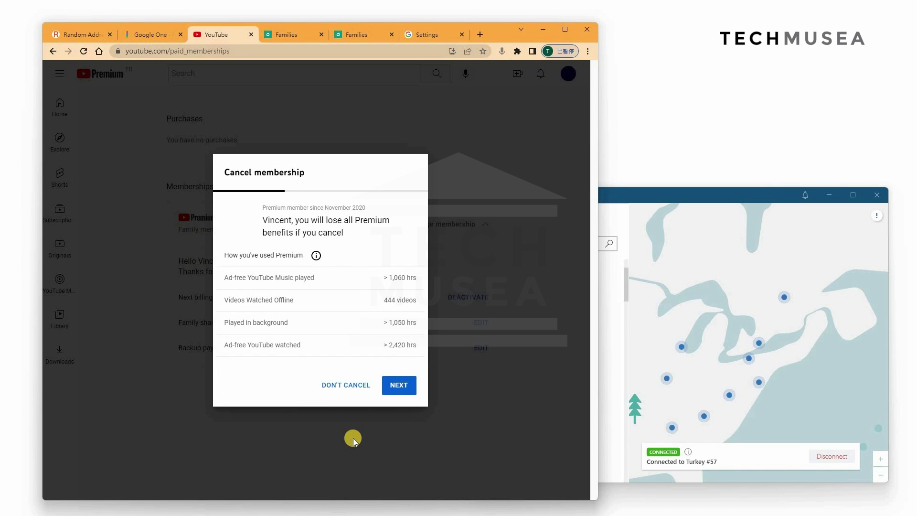
click(410, 389)
click(410, 389)
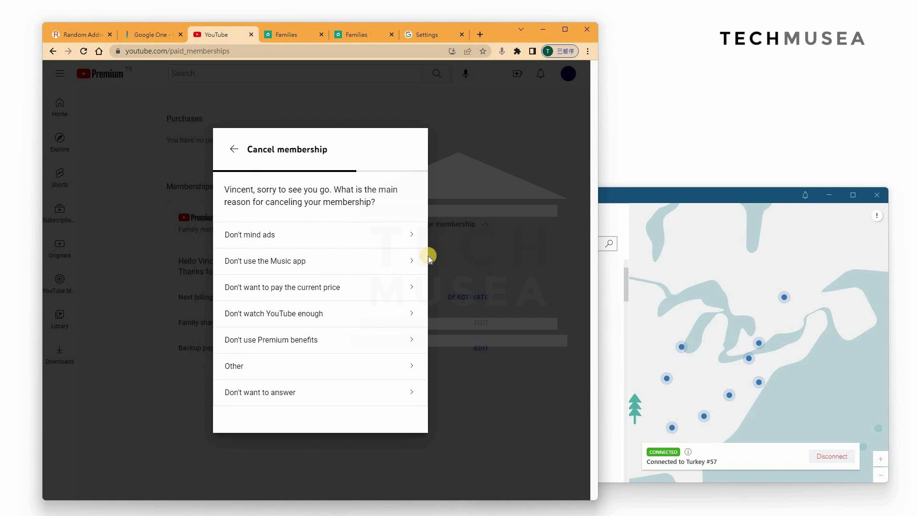
click(423, 378)
click(404, 382)
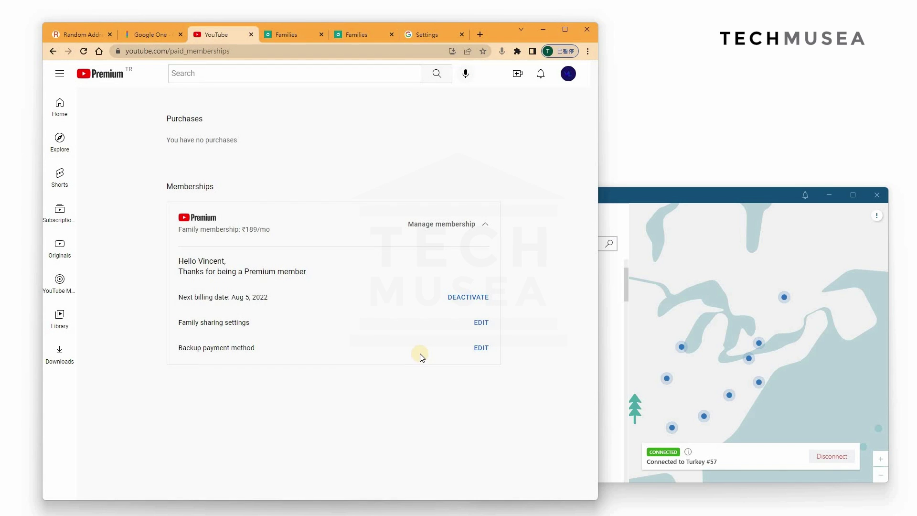
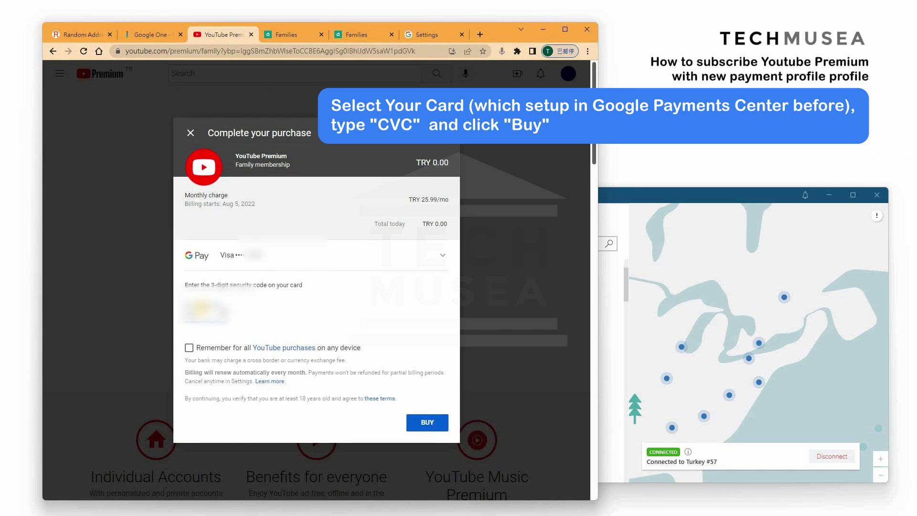
Step: Enter the Visa card's security code and buy the family plan at TRY 25.99/month
click(426, 423)
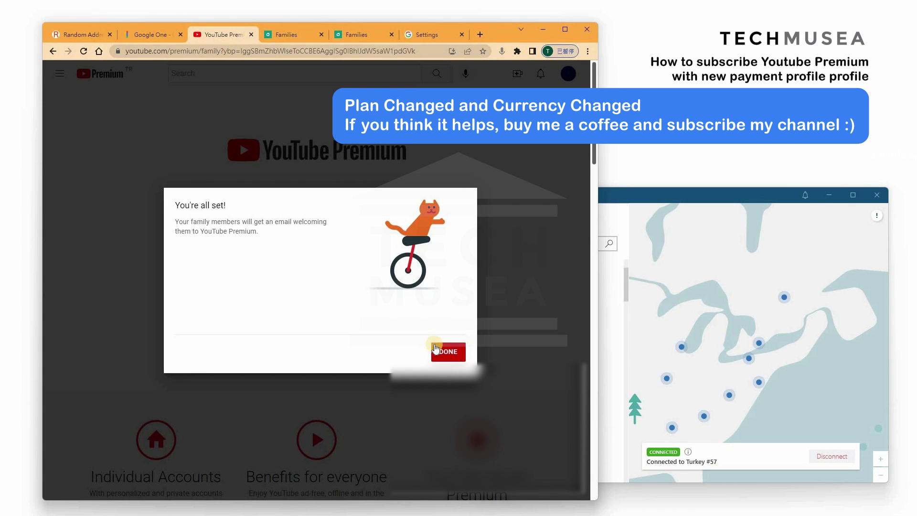
Step: Dismiss the confirmation and view the Family membership's billing: TRY 25.99/mo, next billed Aug 5, 2022
click(435, 350)
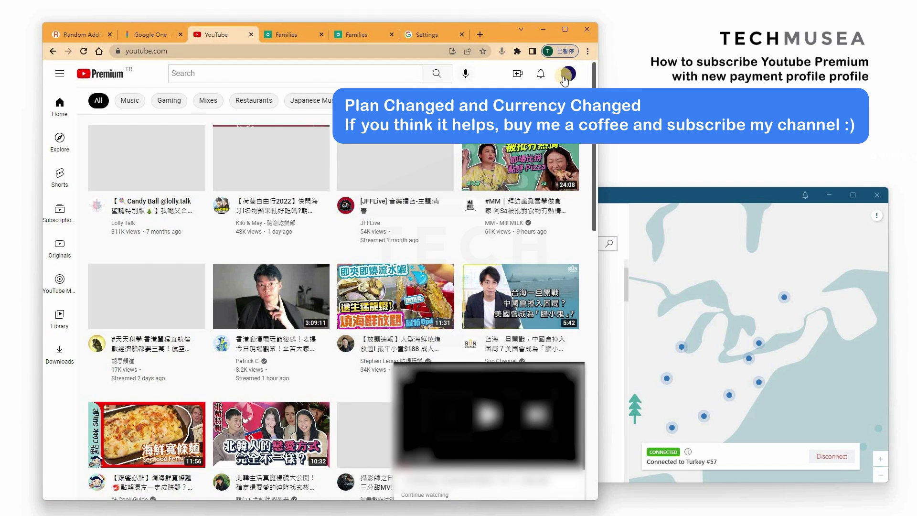
click(568, 73)
click(478, 368)
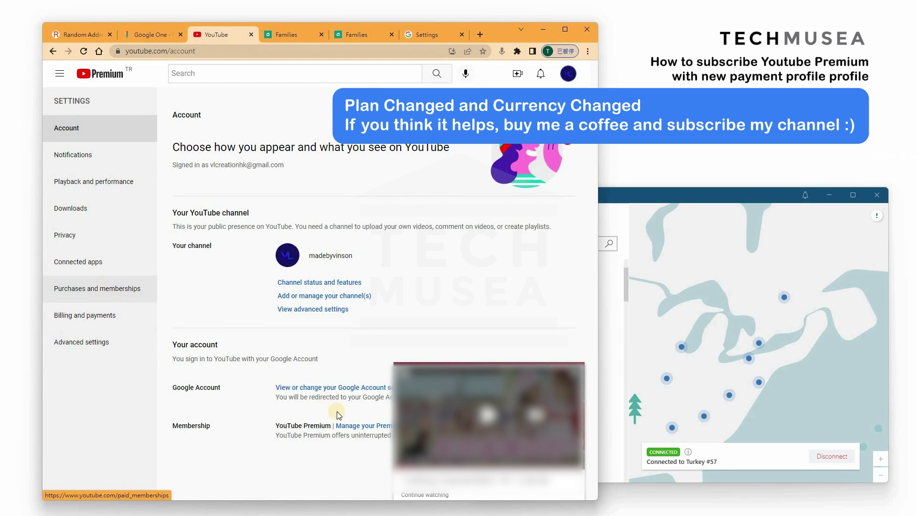
click(367, 425)
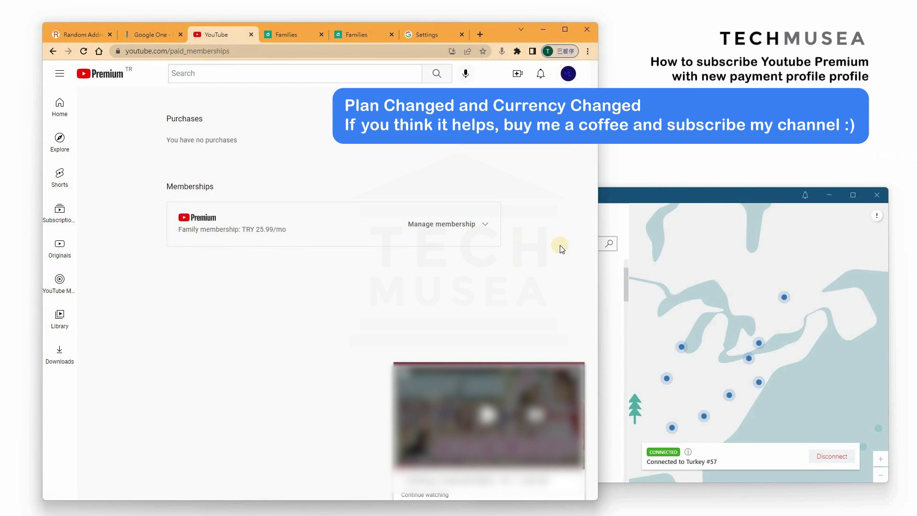
click(470, 225)
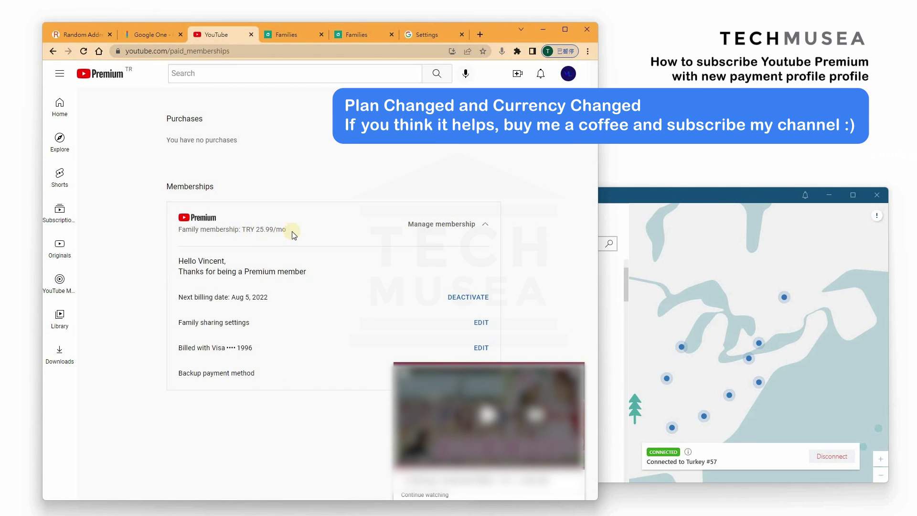